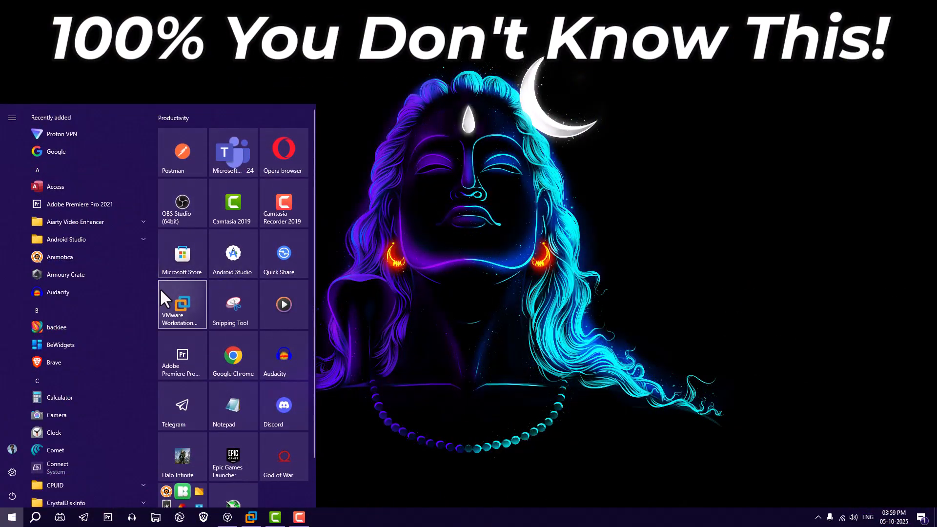
{"action": "scroll", "coordinate": [141, 305], "scroll_direction": "down", "scroll_amount": 3}
{"action": "scroll", "coordinate": [139, 310], "scroll_direction": "down", "scroll_amount": 3}
{"action": "scroll", "coordinate": [143, 305], "scroll_direction": "down", "scroll_amount": 3}
{"action": "scroll", "coordinate": [143, 306], "scroll_direction": "down", "scroll_amount": 2}
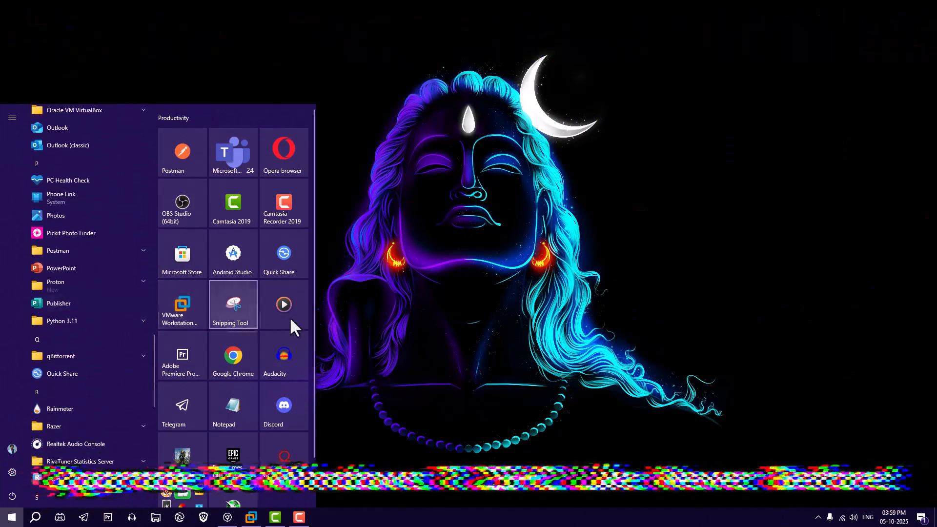
- Run winver from the Run prompt, read the 24H2 version, and dismiss About Windows
{"action": "left_click", "coordinate": [428, 315]}
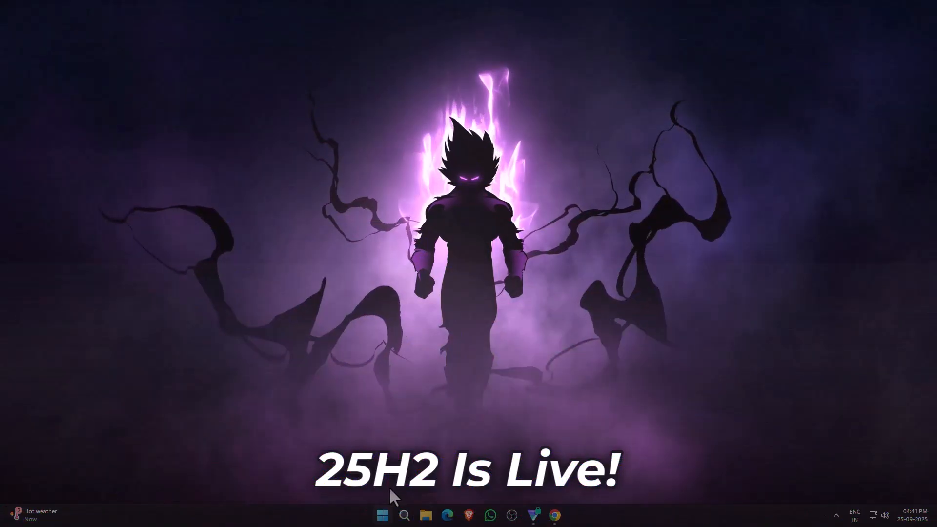
{"action": "scroll", "coordinate": [457, 282], "scroll_direction": "down", "scroll_amount": 3}
{"action": "scroll", "coordinate": [456, 268], "scroll_direction": "up", "scroll_amount": 3}
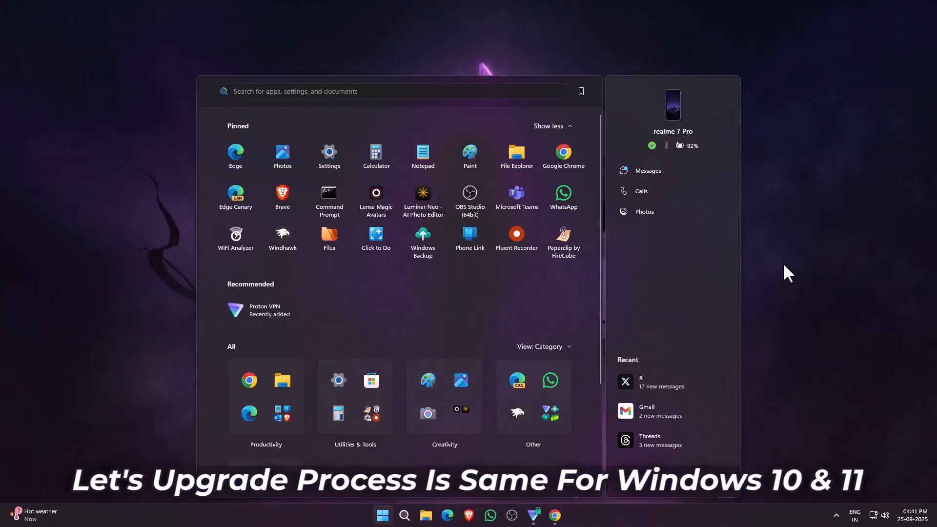
{"action": "left_click", "coordinate": [783, 263]}
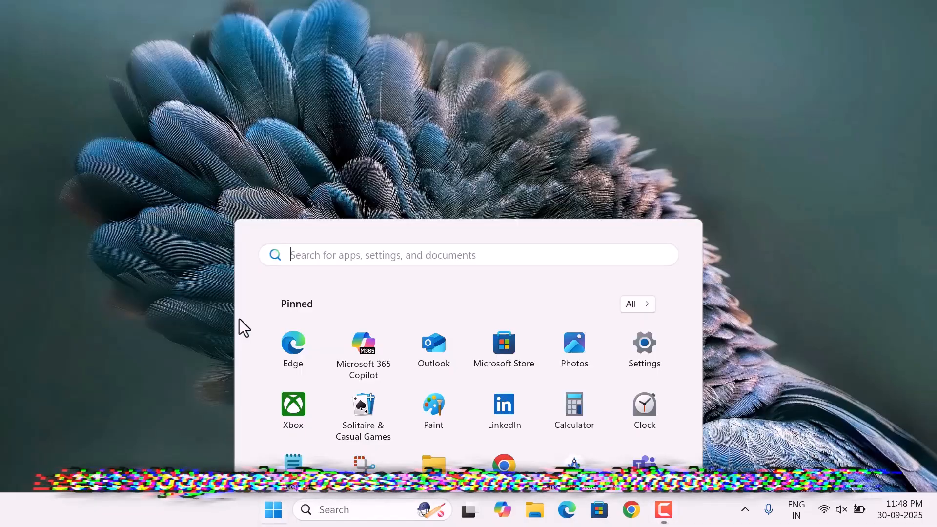
{"action": "key", "text": "super+r"}
{"action": "type", "text": "winver"}
{"action": "key", "text": "Return"}
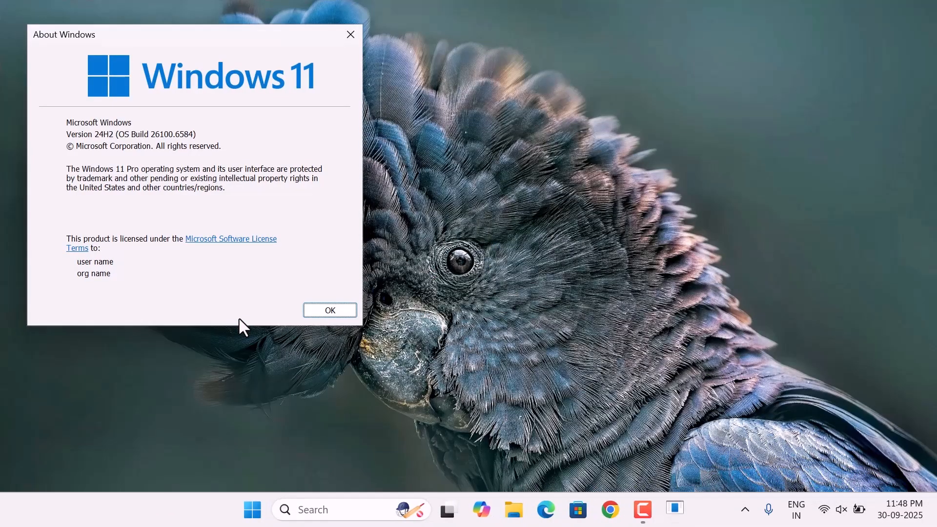
{"action": "left_click", "coordinate": [337, 314]}
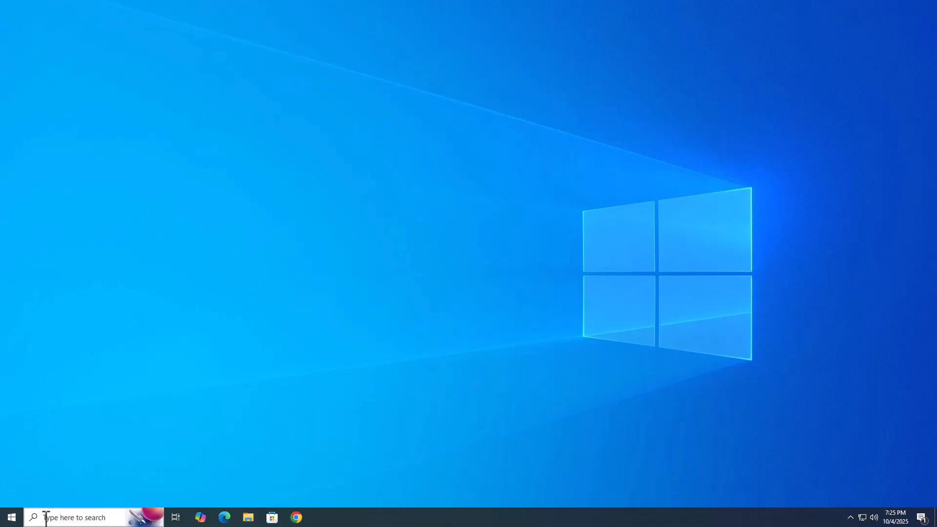
- Review the paused, organization-managed Windows Update page in Settings and close it
{"action": "left_click", "coordinate": [13, 518]}
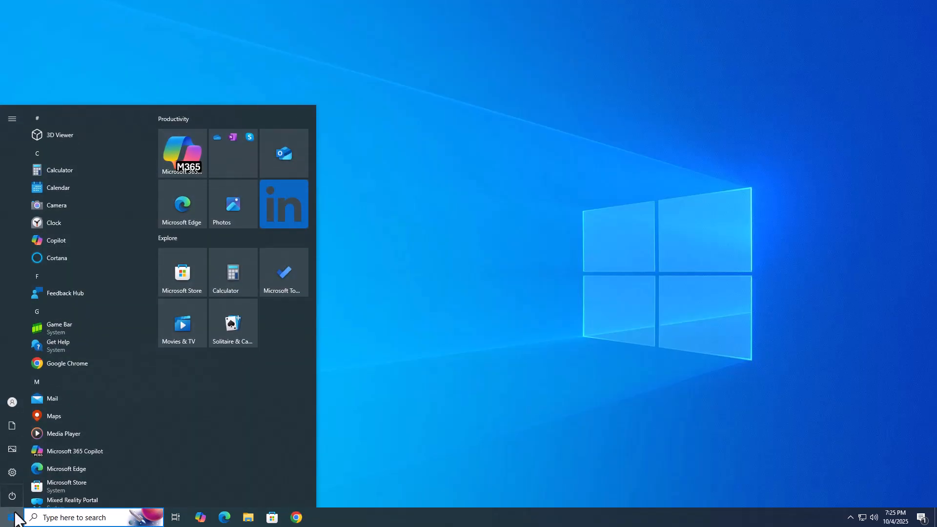
{"action": "left_click", "coordinate": [13, 517]}
{"action": "left_click", "coordinate": [12, 517]}
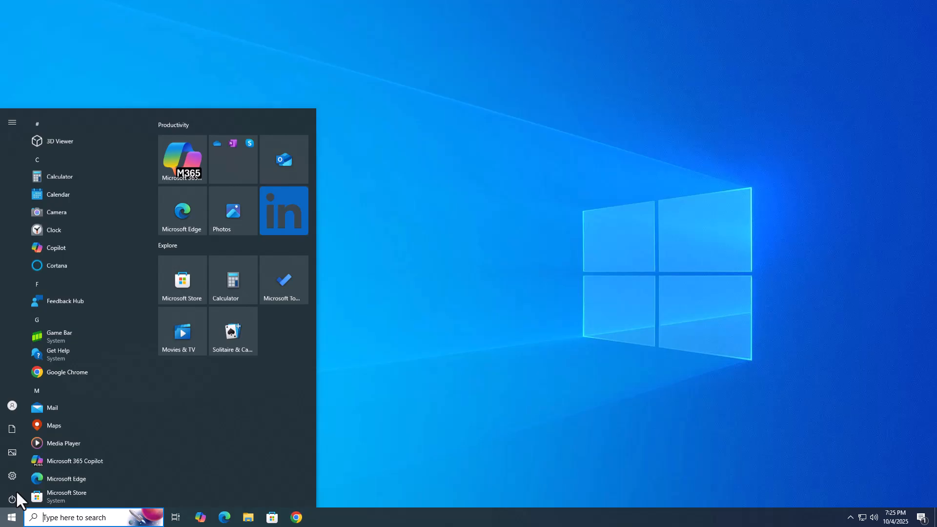
{"action": "left_click", "coordinate": [12, 472]}
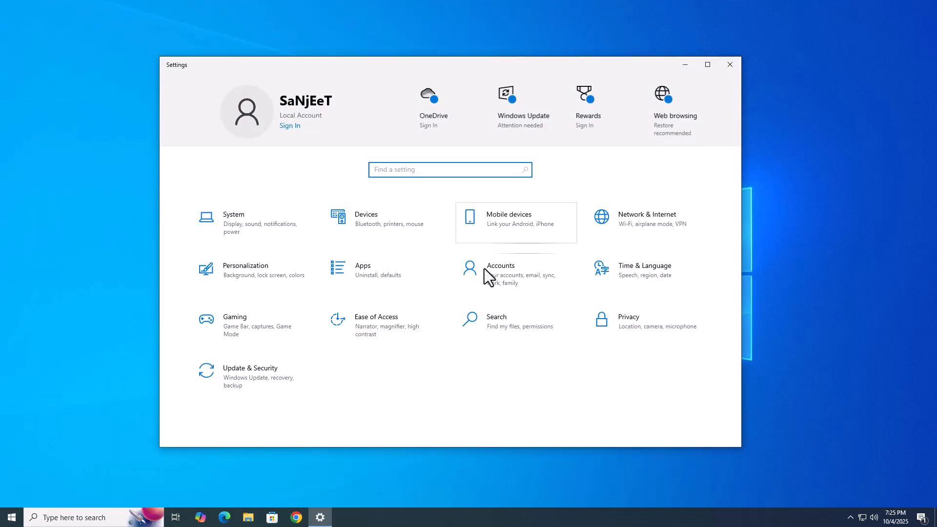
{"action": "left_click", "coordinate": [295, 382]}
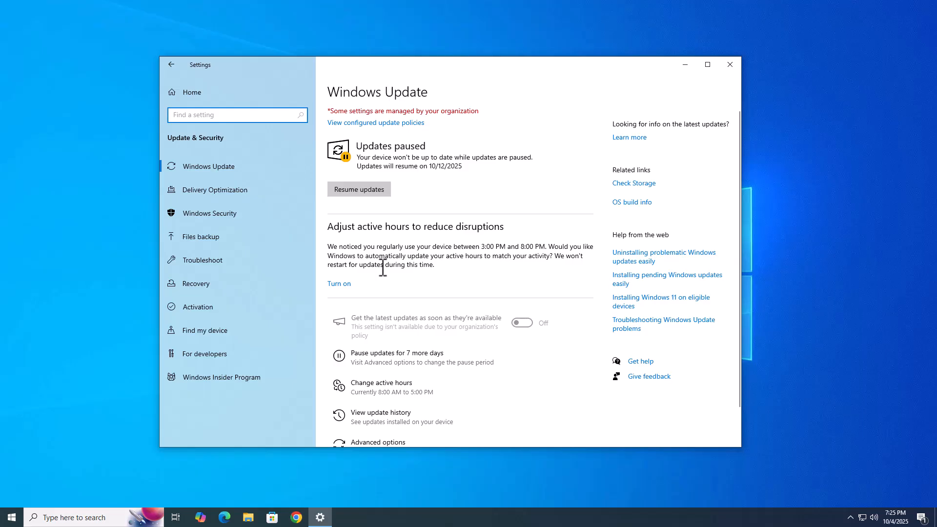
{"action": "left_click", "coordinate": [730, 66]}
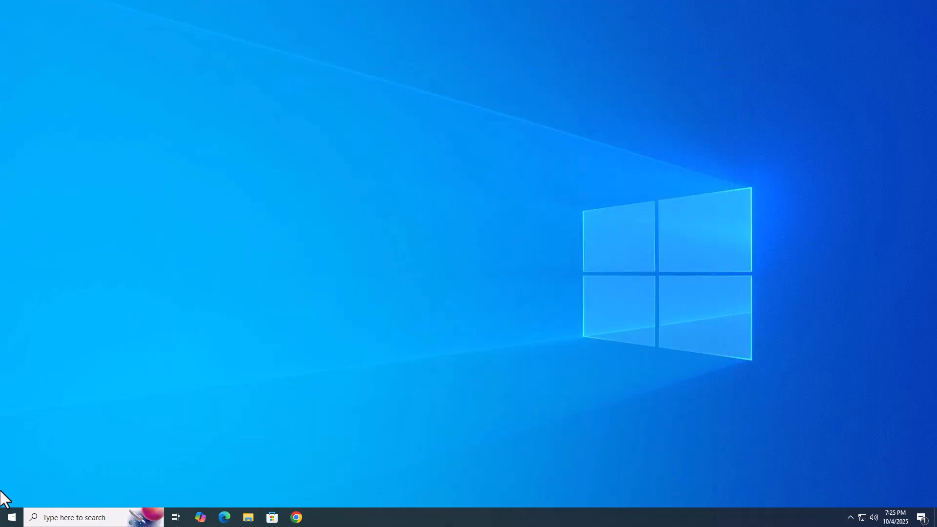
- Launch Registry Editor from Windows search with admin rights
{"action": "left_click", "coordinate": [70, 517]}
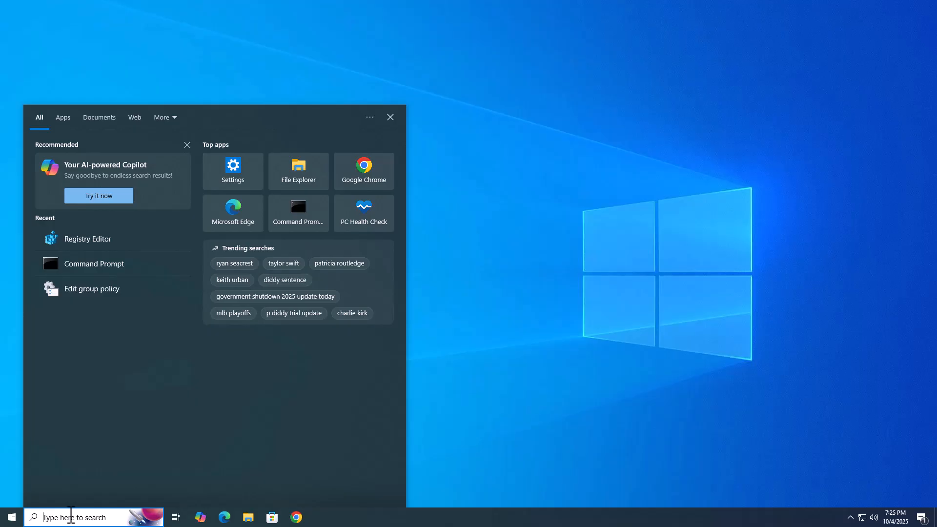
{"action": "type", "text": "reg"}
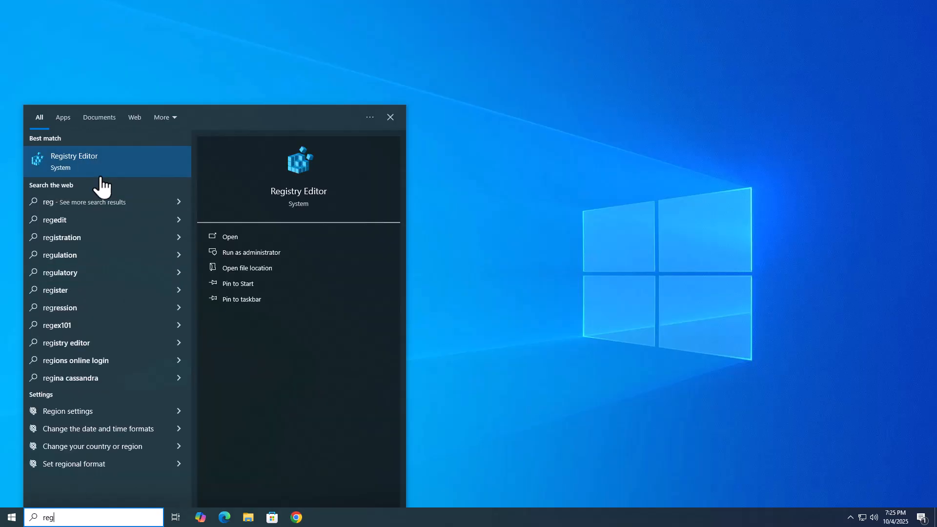
{"action": "key", "text": "Return"}
{"action": "left_click", "coordinate": [444, 322]}
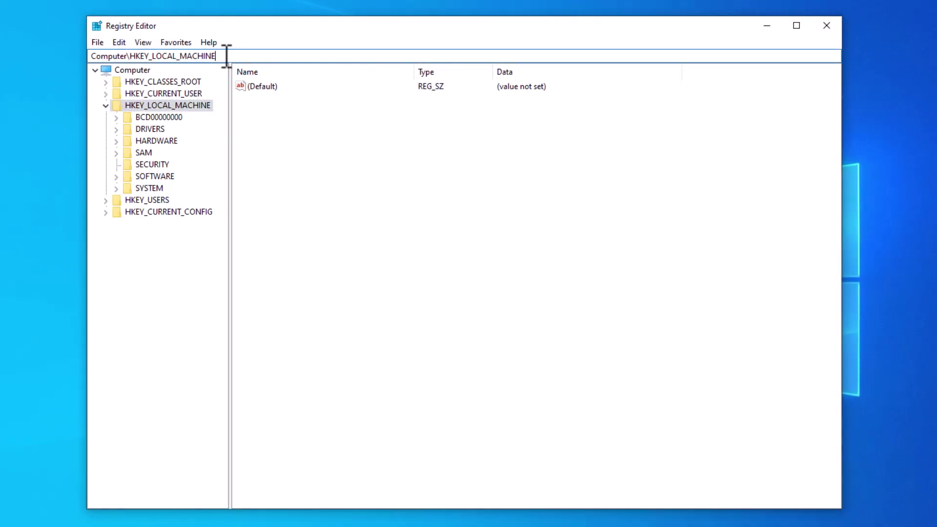
- Navigate to HKLM\SOFTWARE\Policies\Microsoft\Windows\WindowsUpdate via the address bar
{"action": "left_click_drag", "start_coordinate": [226, 56], "coordinate": [76, 55]}
{"action": "type", "text": "HKEY_LOCAL_MACHINE\\SOFTWARE\\Policies\\Microsoft\\Windows\\WindowsUpdate"}
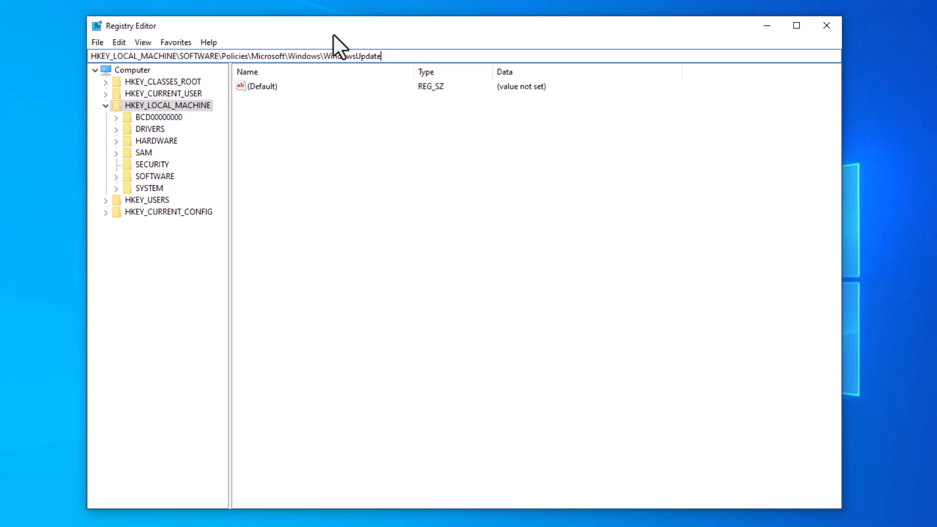
{"action": "left_click_drag", "start_coordinate": [404, 55], "coordinate": [27, 69]}
{"action": "key", "text": "Return"}
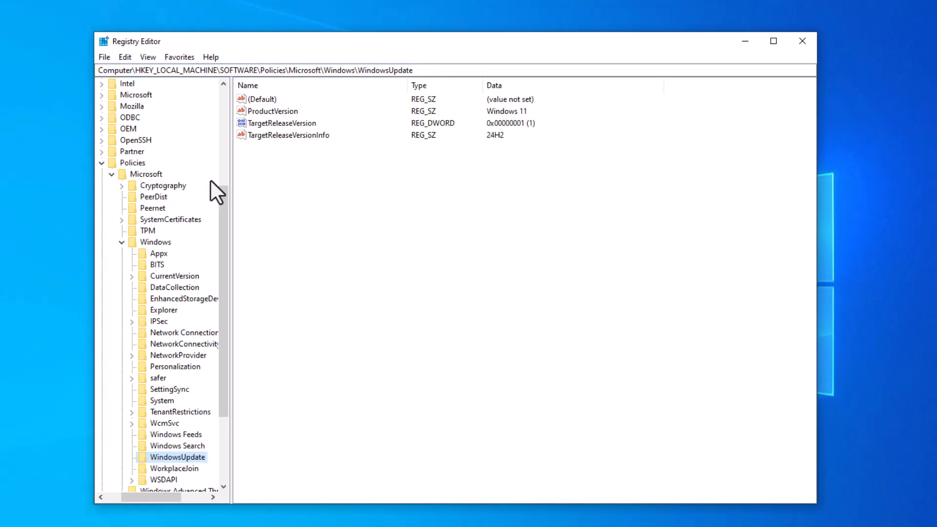
{"action": "scroll", "coordinate": [169, 477], "scroll_direction": "down", "scroll_amount": 2}
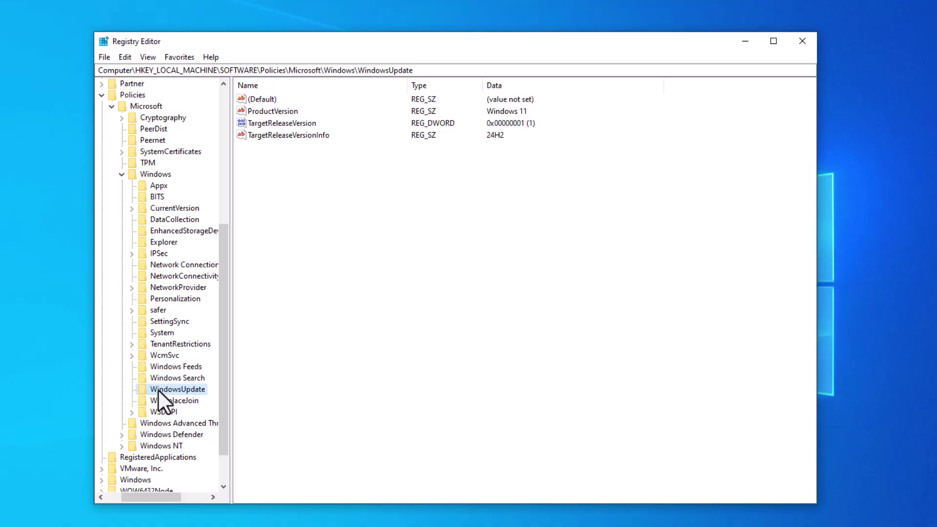
{"action": "right_click", "coordinate": [150, 176]}
{"action": "mouse_move", "coordinate": [219, 198]}
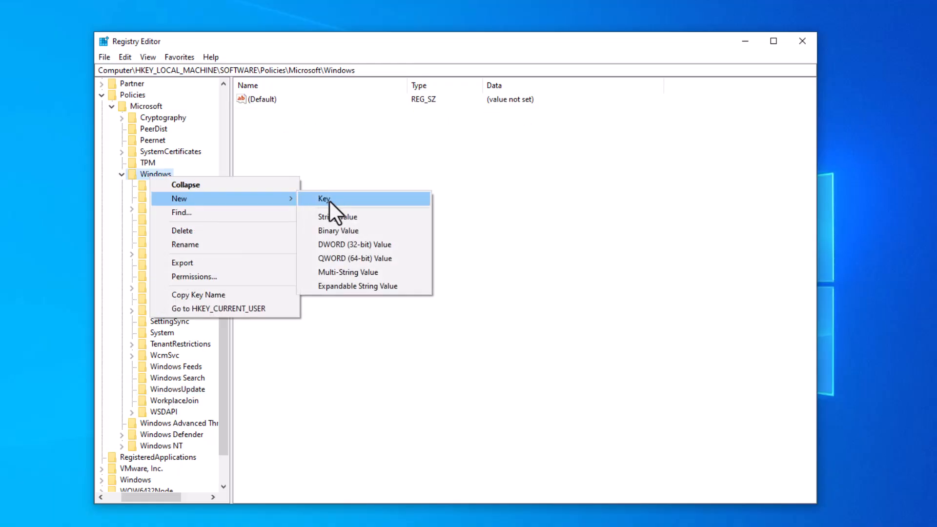
{"action": "left_click", "coordinate": [330, 201]}
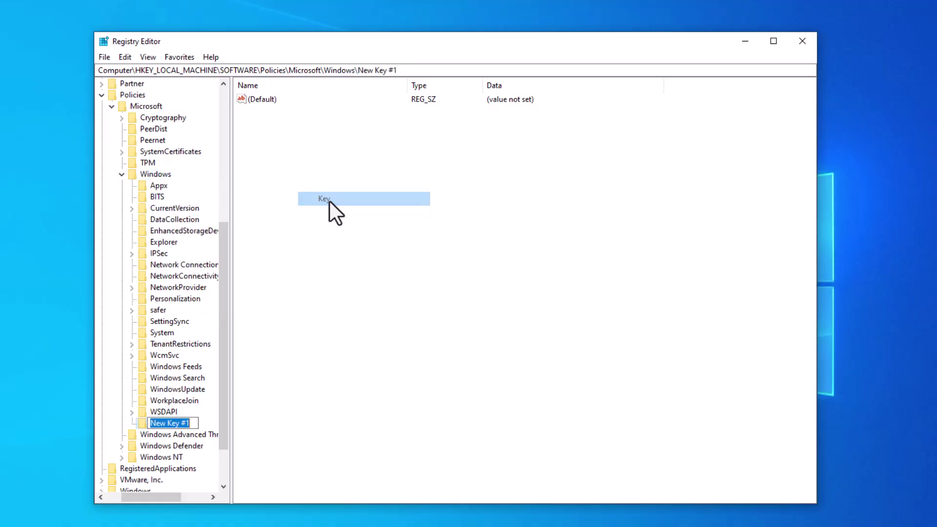
{"action": "left_click", "coordinate": [308, 382]}
{"action": "right_click", "coordinate": [196, 425]}
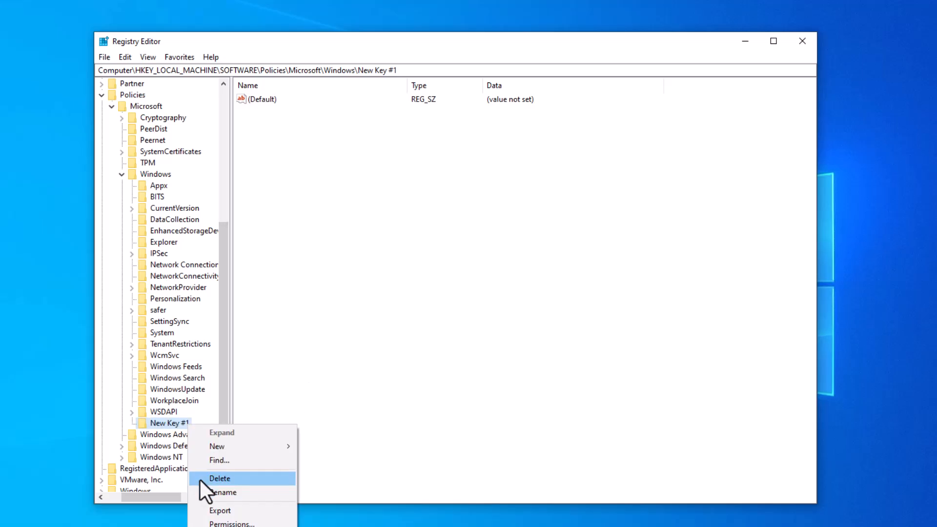
{"action": "left_click", "coordinate": [200, 480]}
{"action": "left_click", "coordinate": [525, 264]}
{"action": "key", "text": "Up"}
{"action": "key", "text": "Up"}
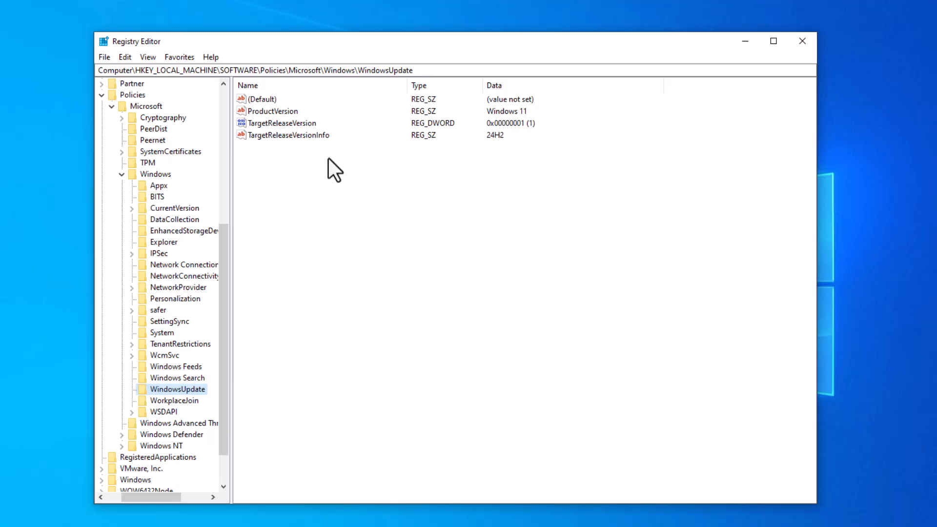
- Inspect ProductVersion and TargetReleaseVersion unchanged, then edit TargetReleaseVersionInfo toward 25H2
{"action": "right_click", "coordinate": [329, 168]}
{"action": "left_click", "coordinate": [290, 111]}
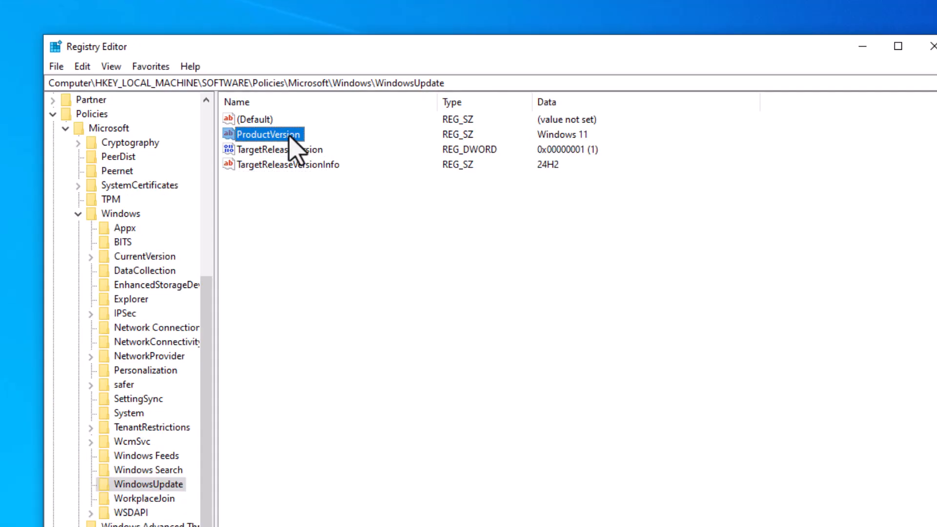
{"action": "double_click", "coordinate": [290, 137]}
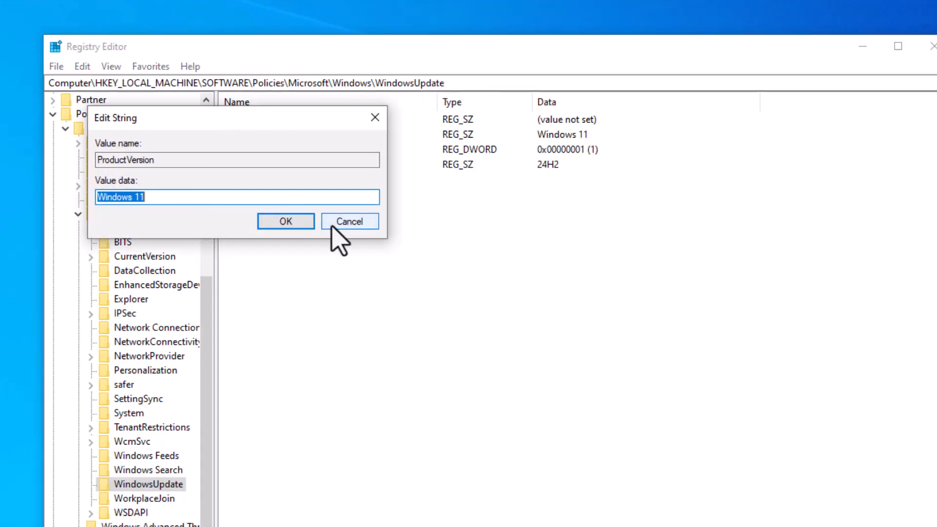
{"action": "left_click", "coordinate": [333, 223]}
{"action": "double_click", "coordinate": [285, 151]}
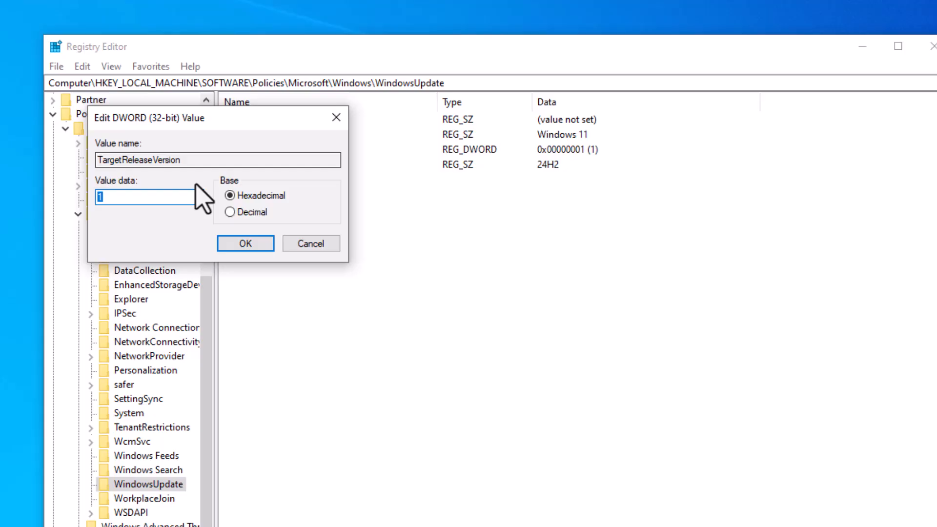
{"action": "left_click", "coordinate": [303, 246]}
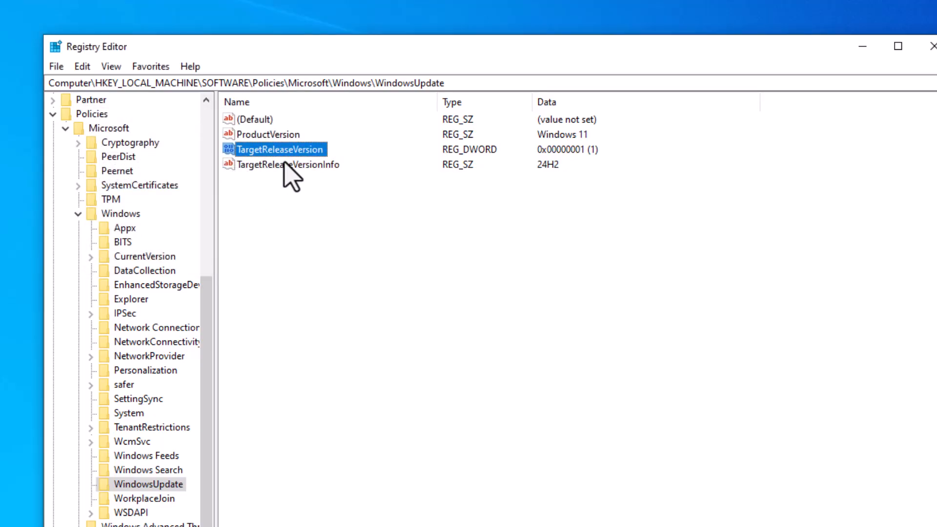
{"action": "double_click", "coordinate": [285, 166]}
{"action": "type", "text": "25H2"}
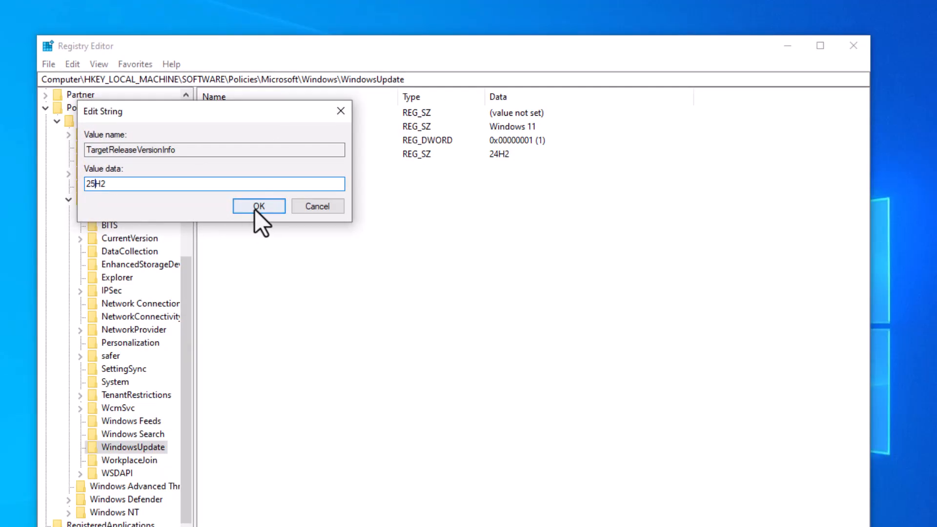
- Confirm 25H2, then review the Windows 11 25H2 Update .reg file's contents in Notepad
{"action": "left_click", "coordinate": [255, 207]}
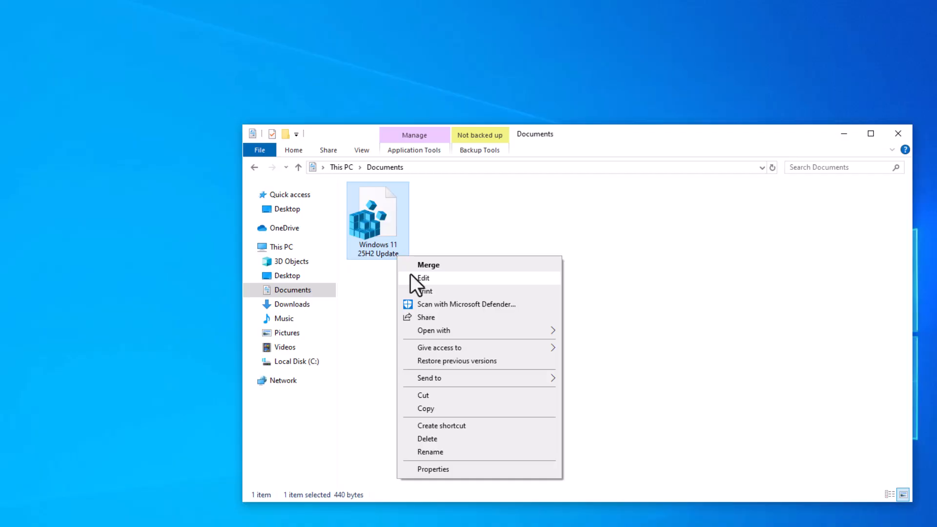
{"action": "left_click", "coordinate": [410, 275]}
{"action": "left_click_drag", "start_coordinate": [247, 144], "coordinate": [33, 63]}
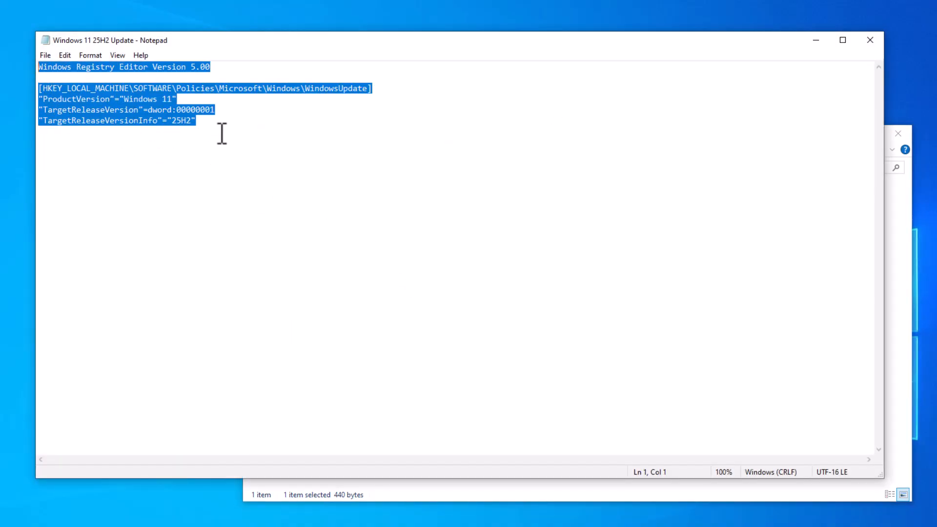
{"action": "left_click", "coordinate": [222, 133]}
- Merge the 25H2 registry file into the registry, accepting UAC and the success message
{"action": "double_click", "coordinate": [309, 187]}
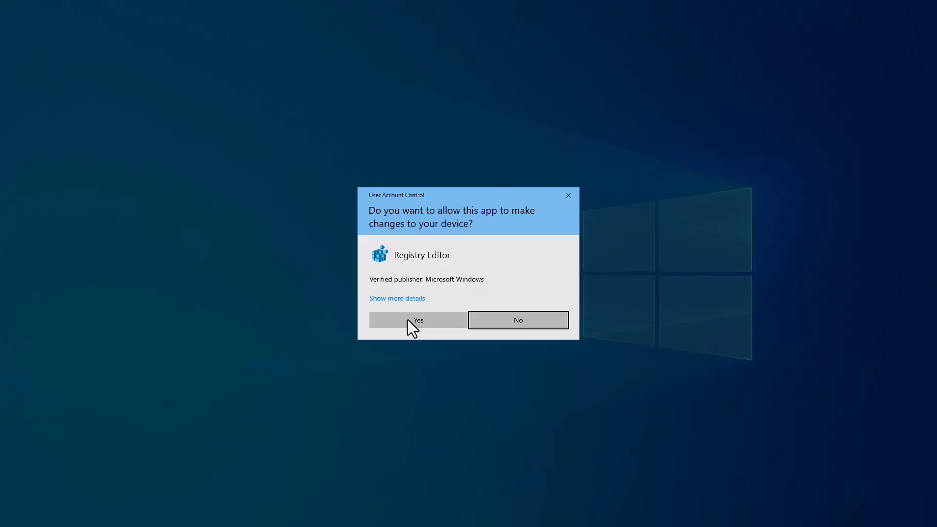
{"action": "left_click", "coordinate": [409, 323]}
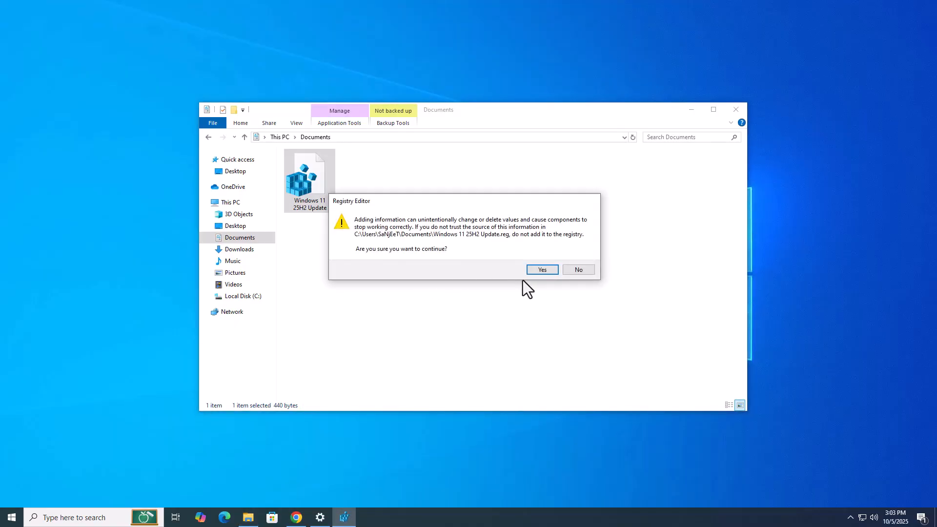
{"action": "left_click", "coordinate": [538, 271]}
{"action": "left_click", "coordinate": [578, 263]}
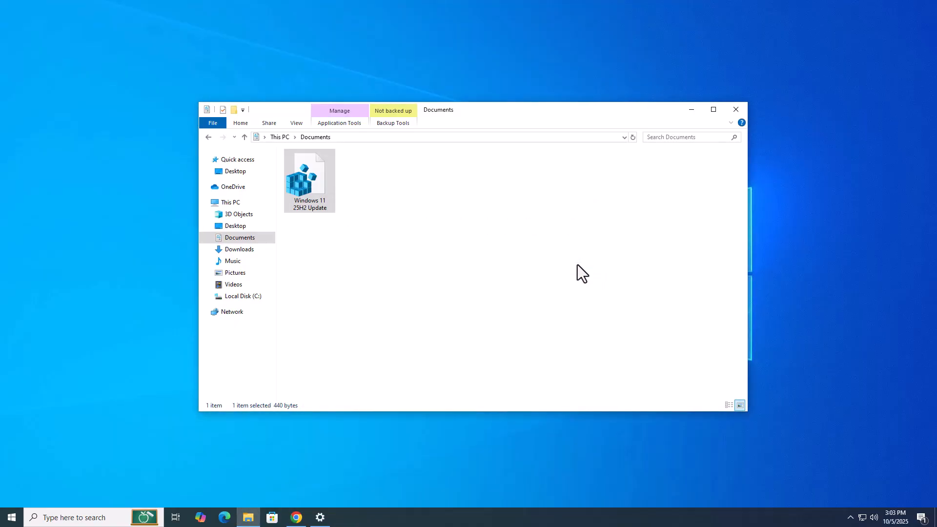
- Refresh the desktop, resume Windows updates, and watch Windows 11 version 25H2 download
{"action": "left_click", "coordinate": [734, 110]}
{"action": "right_click", "coordinate": [231, 244]}
{"action": "left_click", "coordinate": [250, 272]}
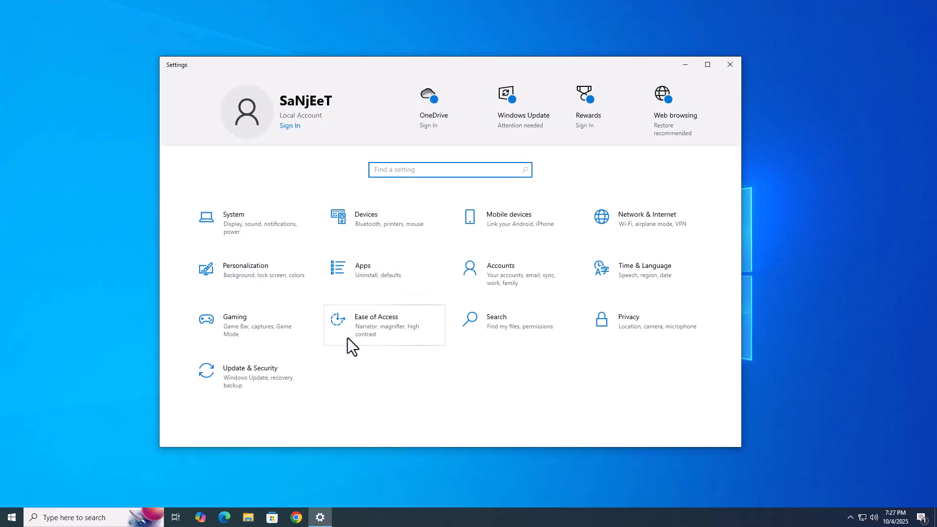
{"action": "left_click", "coordinate": [245, 371]}
{"action": "left_click", "coordinate": [374, 189]}
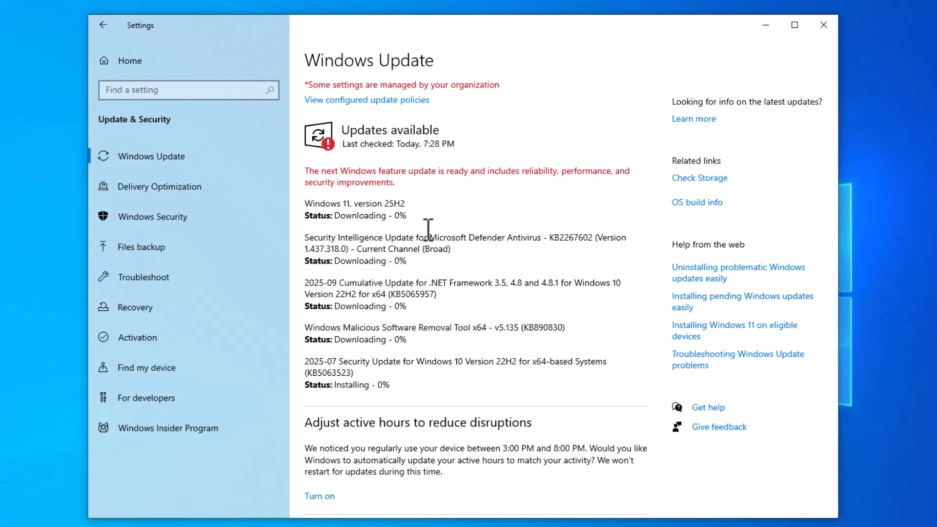
{"action": "left_click_drag", "start_coordinate": [414, 209], "coordinate": [308, 224]}
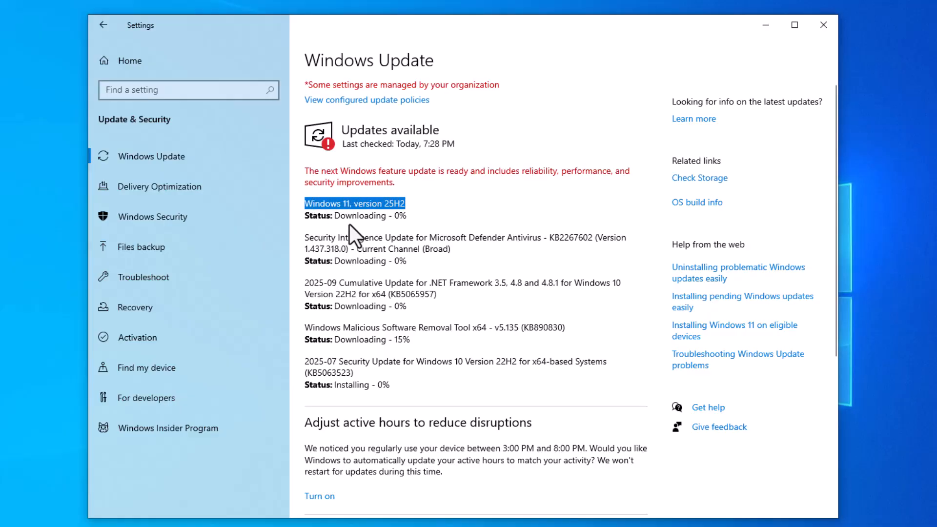
{"action": "left_click", "coordinate": [350, 223]}
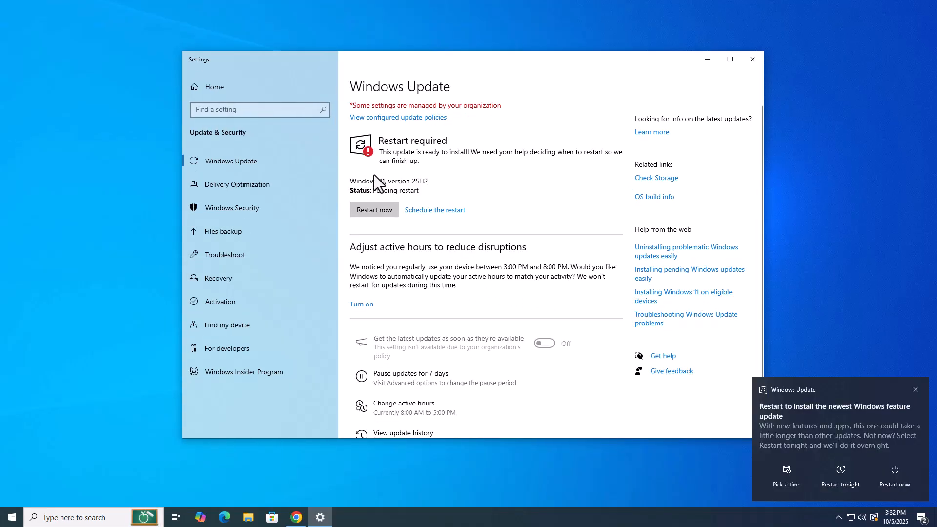
- Restart the PC from Windows Update to finish installing version 25H2
{"action": "left_click", "coordinate": [379, 214]}
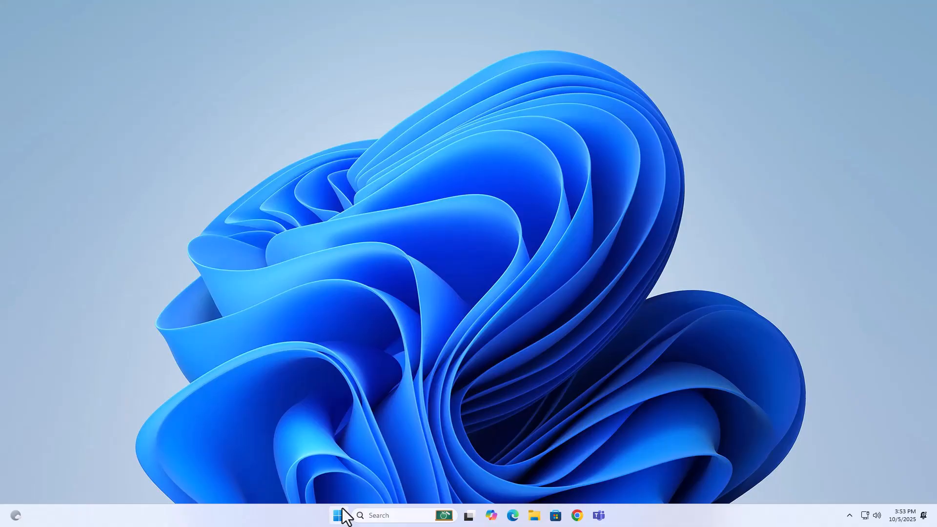
- Confirm Windows 11 Pro version 25H2 in Settings About, close Settings and reopen Start
{"action": "left_click", "coordinate": [340, 516]}
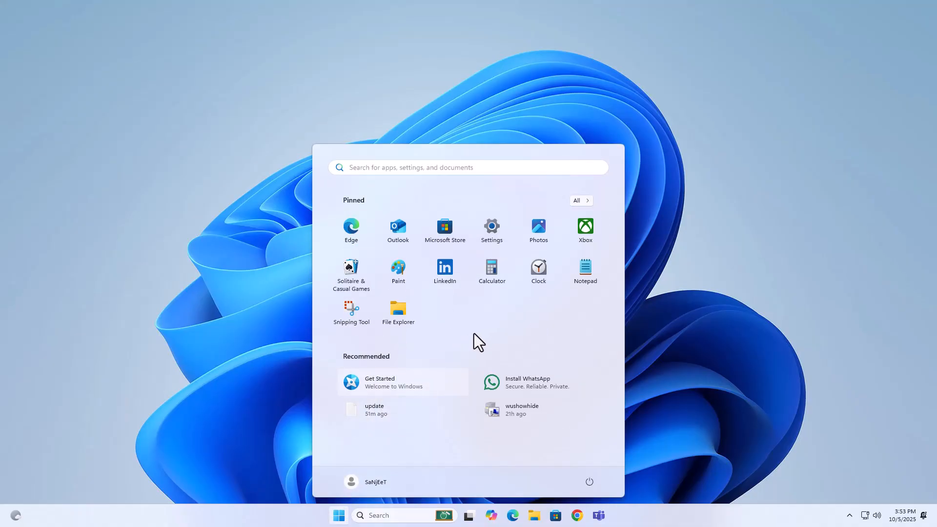
{"action": "scroll", "coordinate": [404, 431], "scroll_direction": "down", "scroll_amount": 2}
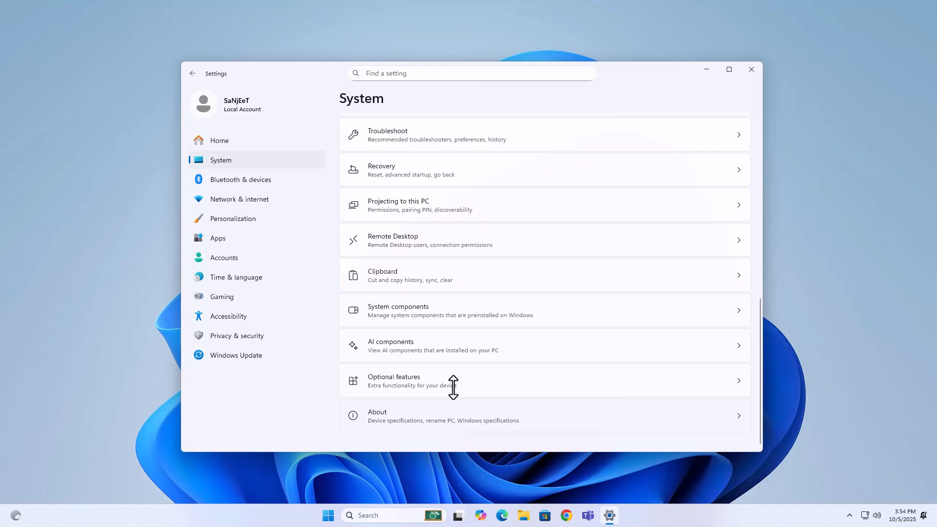
{"action": "scroll", "coordinate": [559, 306], "scroll_direction": "down", "scroll_amount": 2}
{"action": "scroll", "coordinate": [472, 252], "scroll_direction": "down", "scroll_amount": 1}
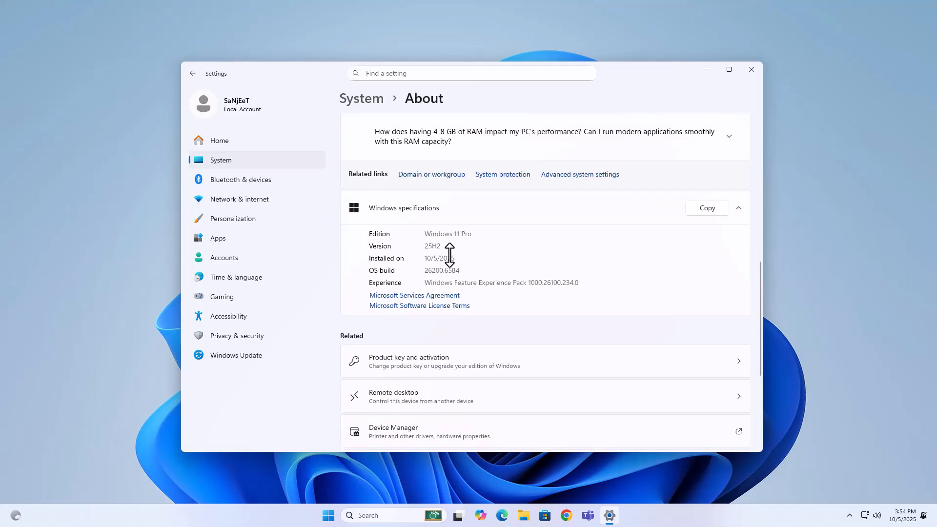
{"action": "left_click_drag", "start_coordinate": [446, 251], "coordinate": [427, 250]}
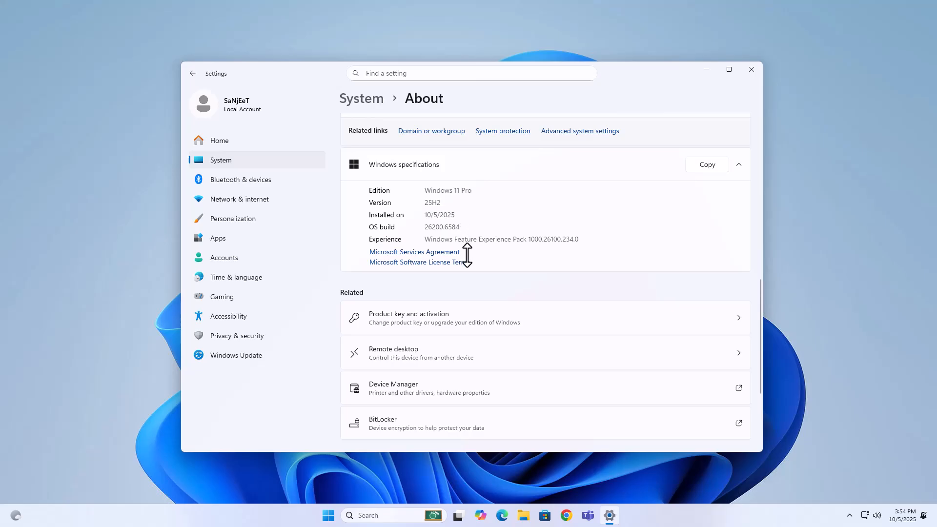
{"action": "scroll", "coordinate": [397, 444], "scroll_direction": "down", "scroll_amount": 3}
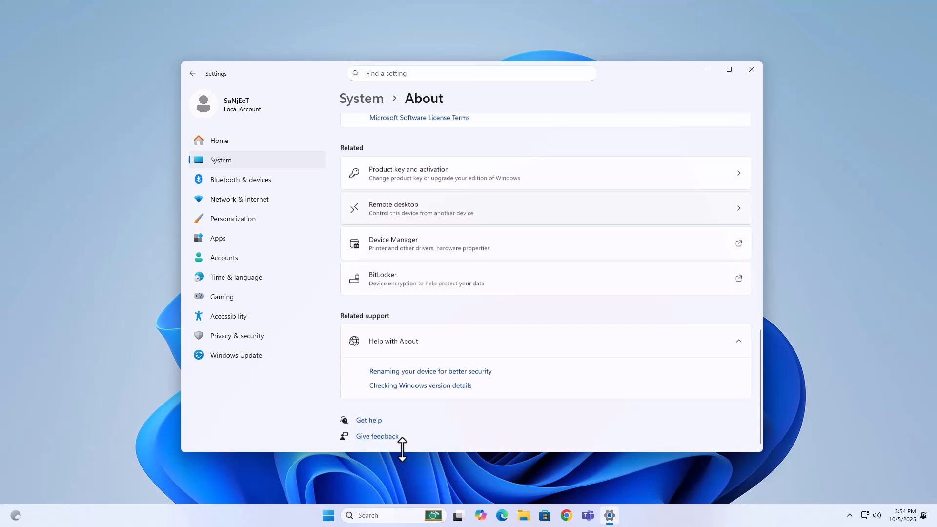
{"action": "key", "text": "alt+F4"}
{"action": "key", "text": "super"}
- Browse All apps and Search, open File Explorer at This PC, and view memory in Task Manager
{"action": "left_click", "coordinate": [578, 199]}
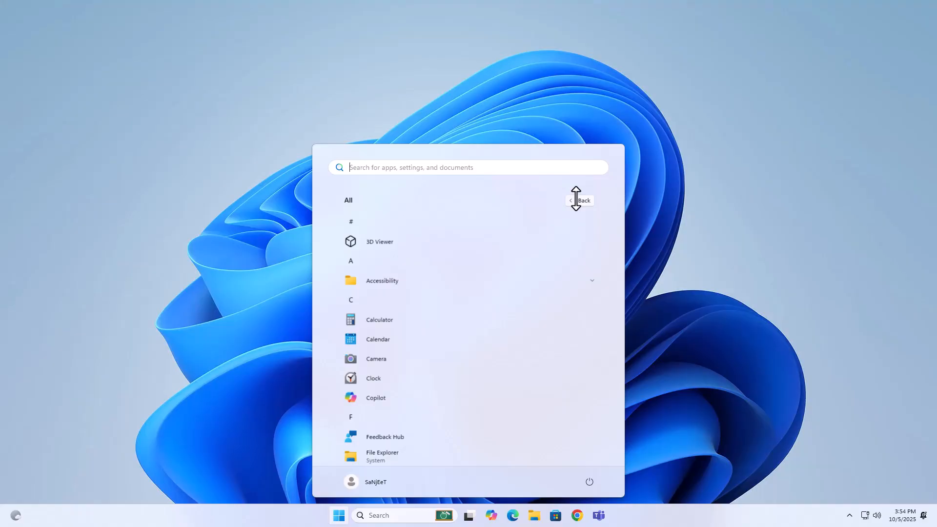
{"action": "left_click", "coordinate": [538, 166]}
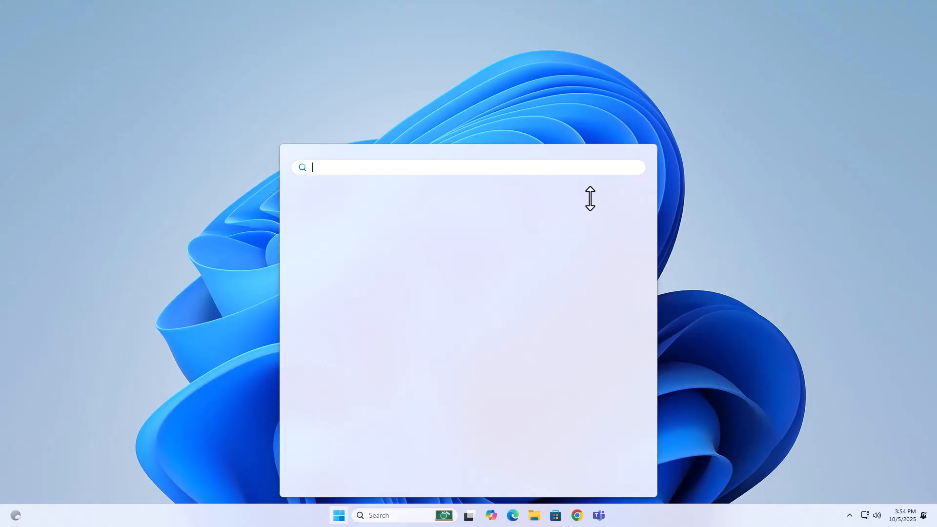
{"action": "left_click", "coordinate": [713, 285]}
{"action": "left_click", "coordinate": [533, 507]}
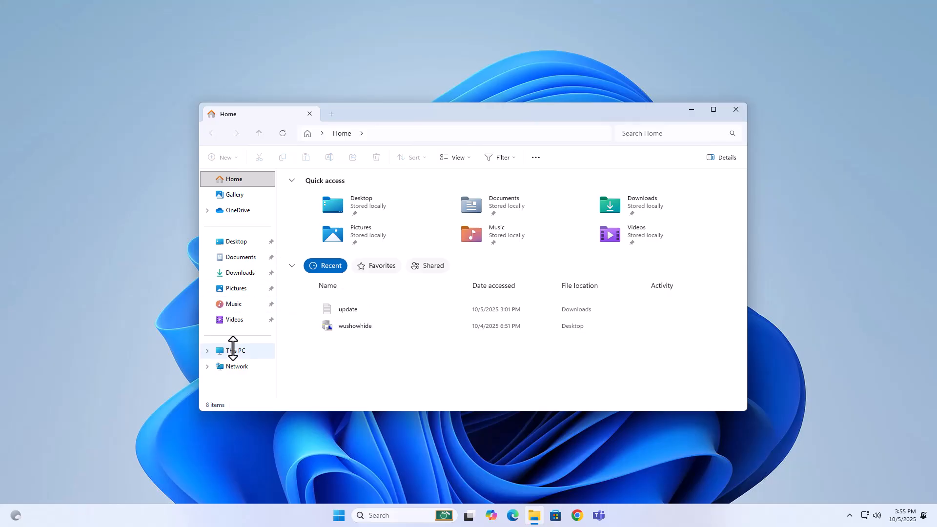
{"action": "left_click", "coordinate": [232, 350]}
{"action": "key", "text": "ctrl+shift+Escape"}
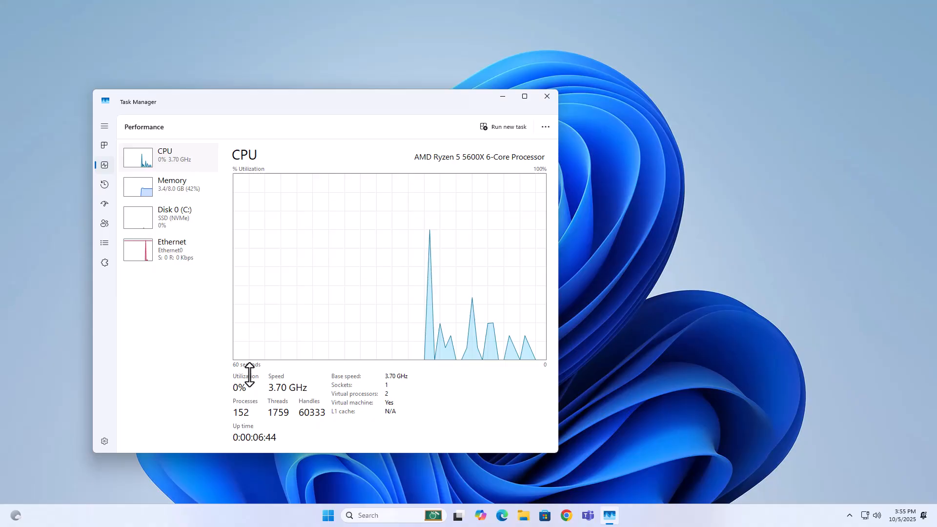
{"action": "left_click", "coordinate": [184, 182]}
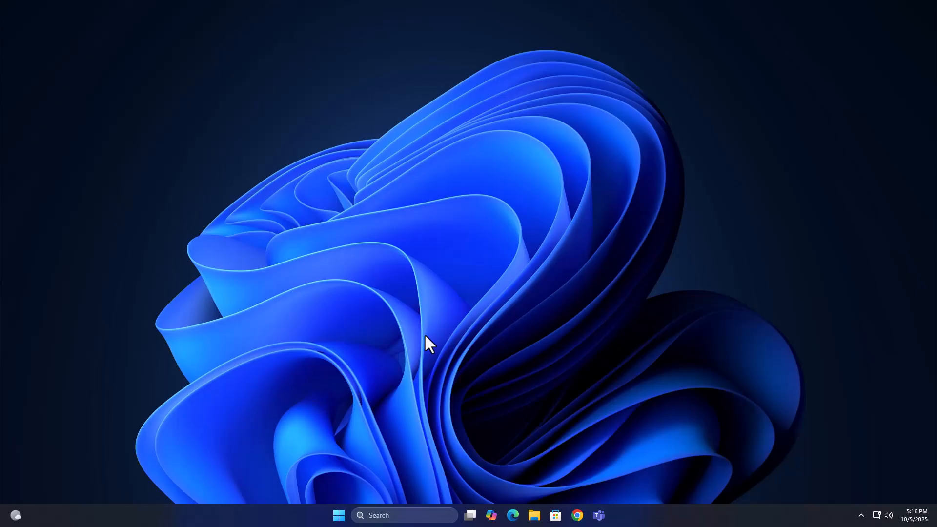
- Permanently delete the WindowsUpdate policy key and close Registry Editor
{"action": "left_click", "coordinate": [287, 368]}
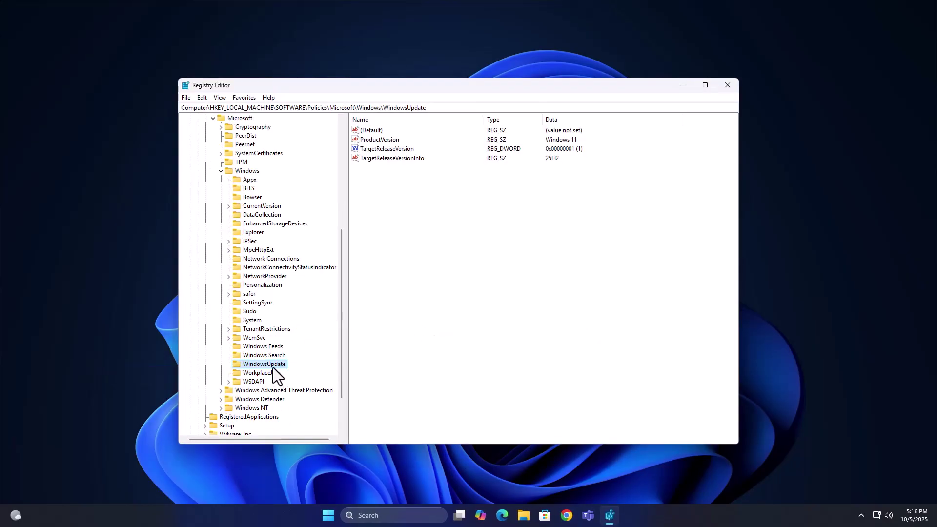
{"action": "right_click", "coordinate": [273, 367]}
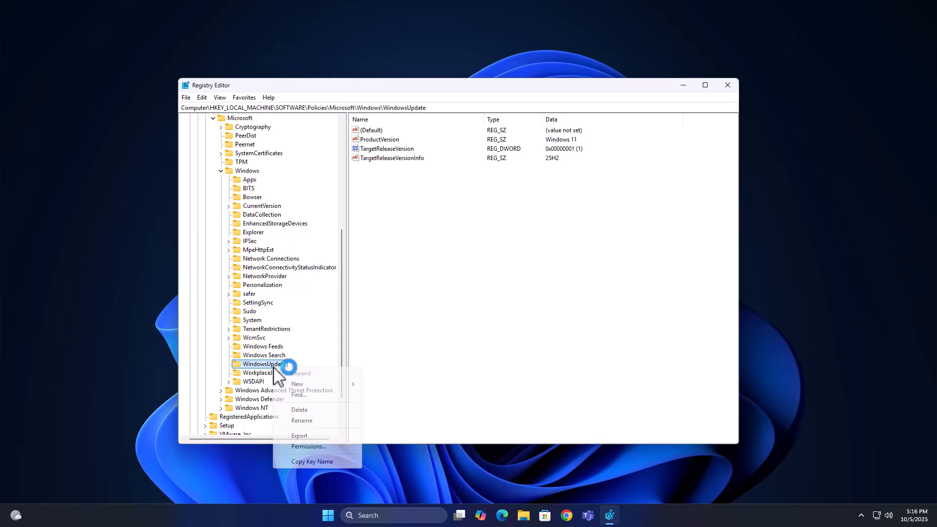
{"action": "left_click", "coordinate": [299, 411]}
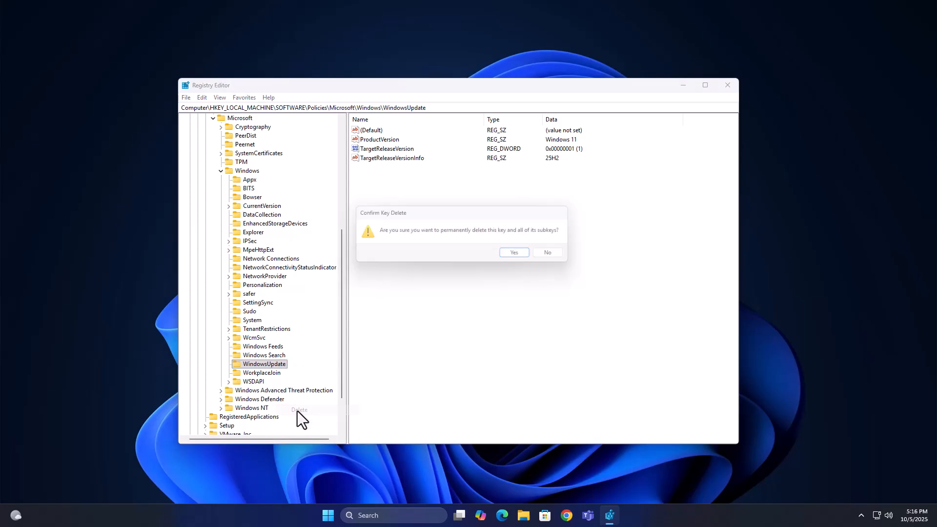
{"action": "left_click", "coordinate": [514, 254]}
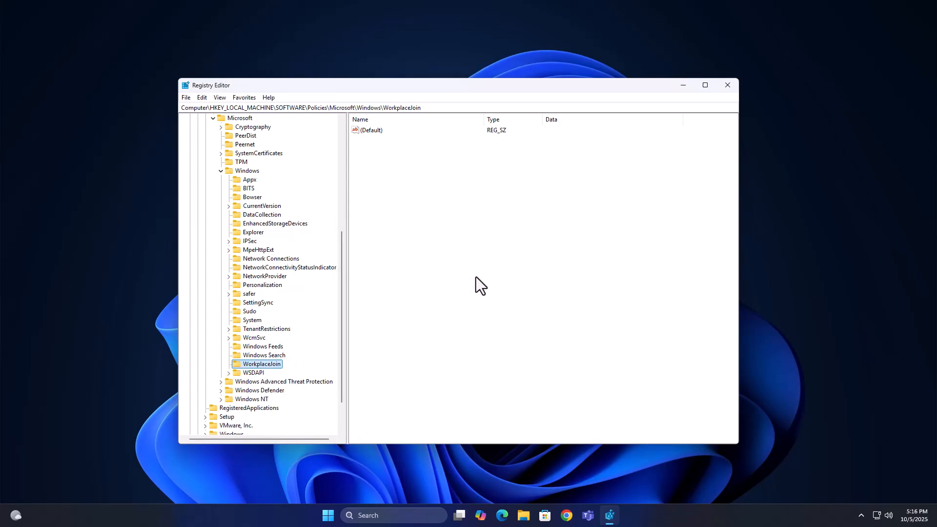
{"action": "scroll", "coordinate": [257, 279], "scroll_direction": "up", "scroll_amount": 9}
{"action": "left_click", "coordinate": [199, 196]}
{"action": "left_click", "coordinate": [191, 149]}
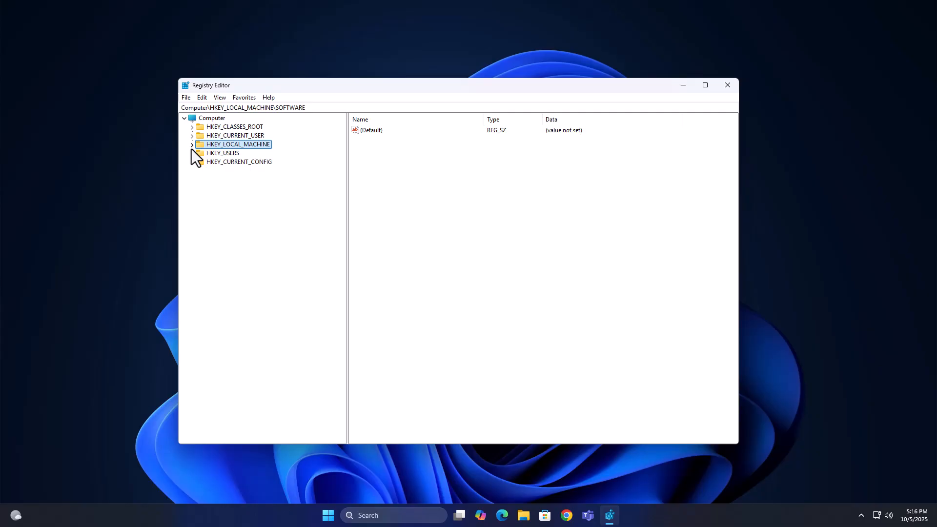
- Return to Windows Update in Settings and check for updates again
{"action": "key", "text": "alt+F4"}
{"action": "key", "text": "super"}
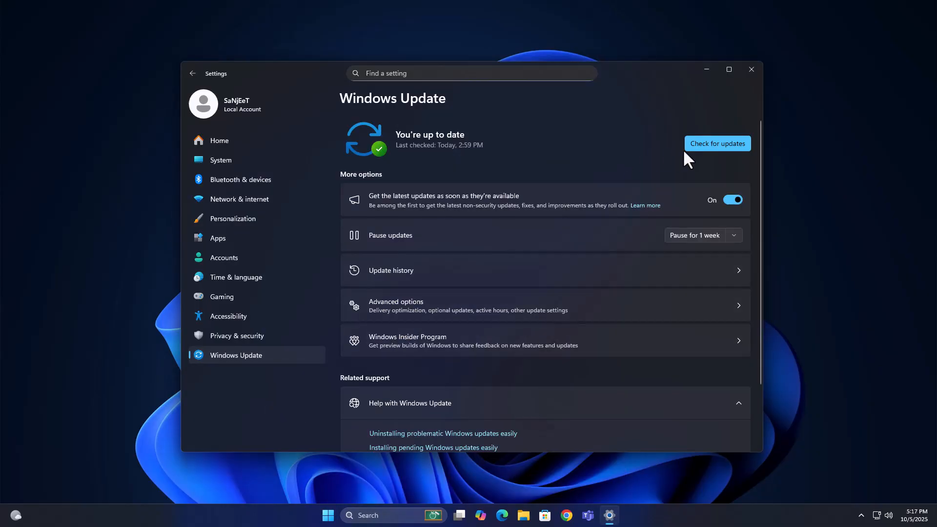
{"action": "left_click", "coordinate": [687, 145]}
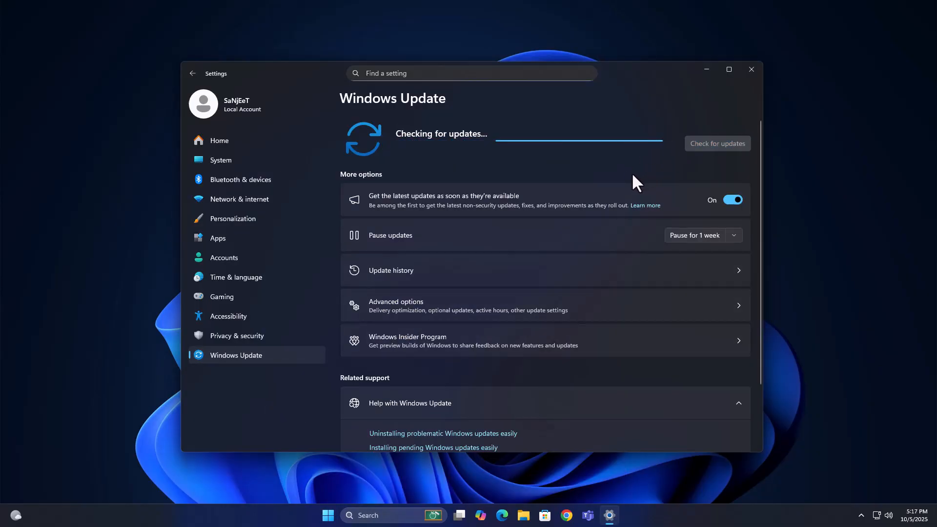